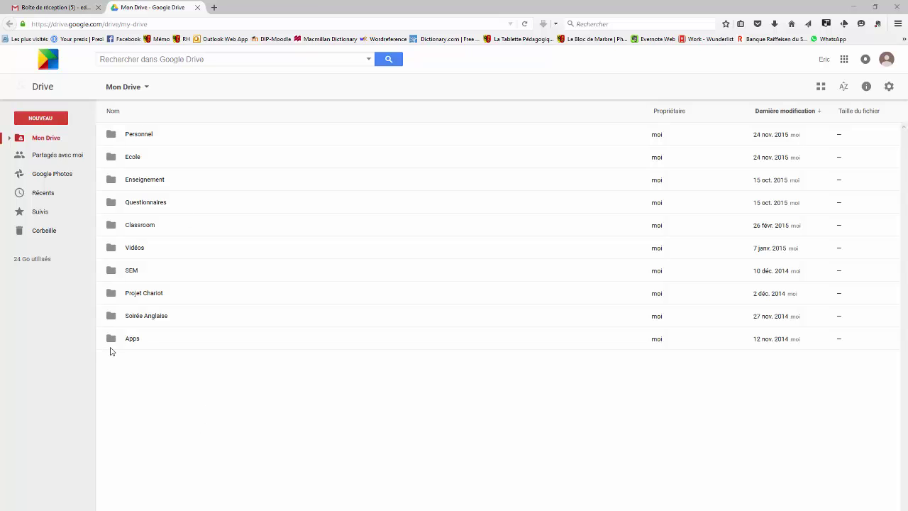
Step: Create a new folder named "Présentation" in Mon Drive
{"action": "right_click", "coordinate": [168, 391]}
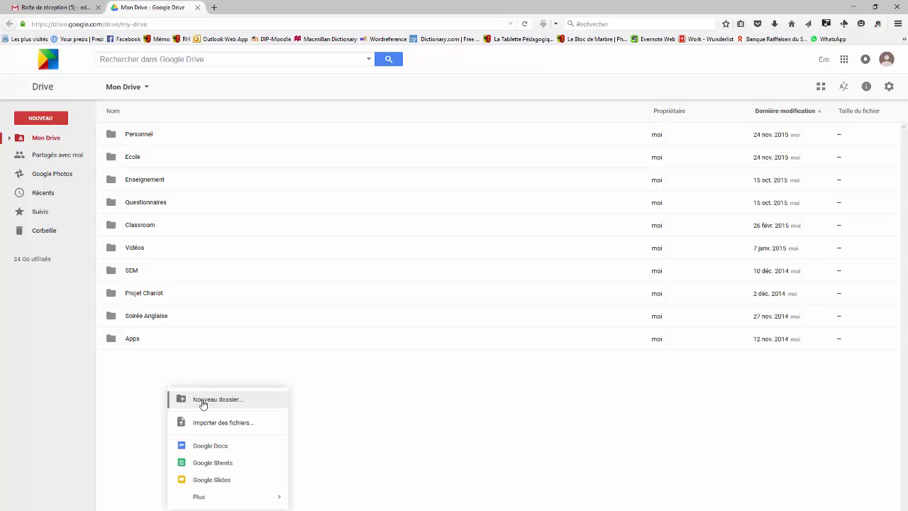
{"action": "left_click", "coordinate": [154, 389]}
{"action": "left_click", "coordinate": [147, 87]}
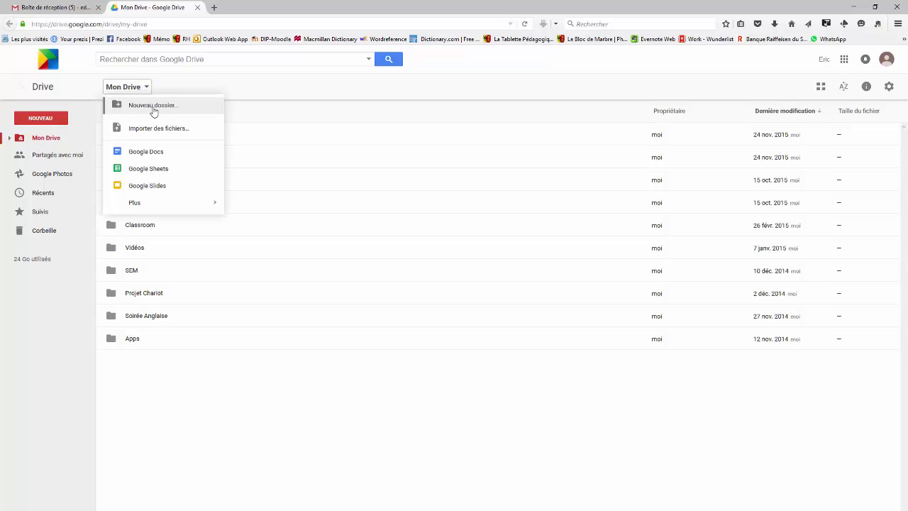
{"action": "left_click", "coordinate": [153, 107]}
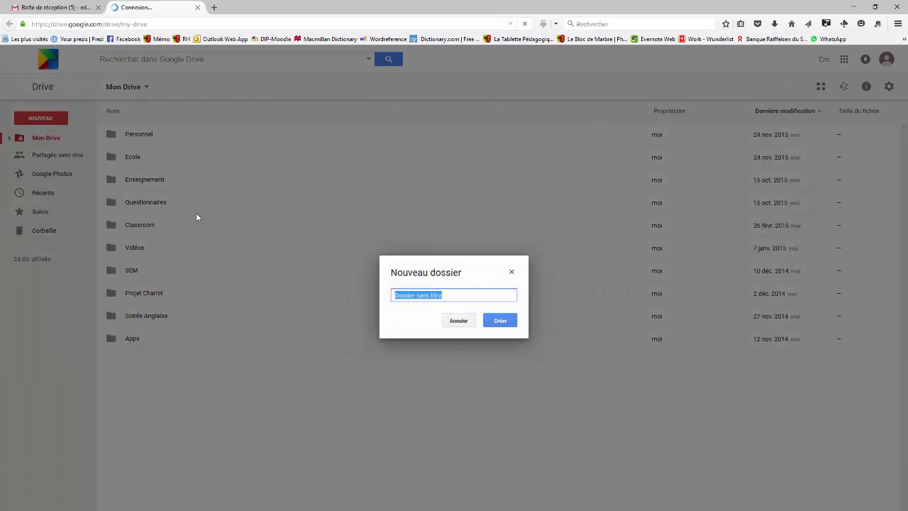
{"action": "type", "text": "Présentation"}
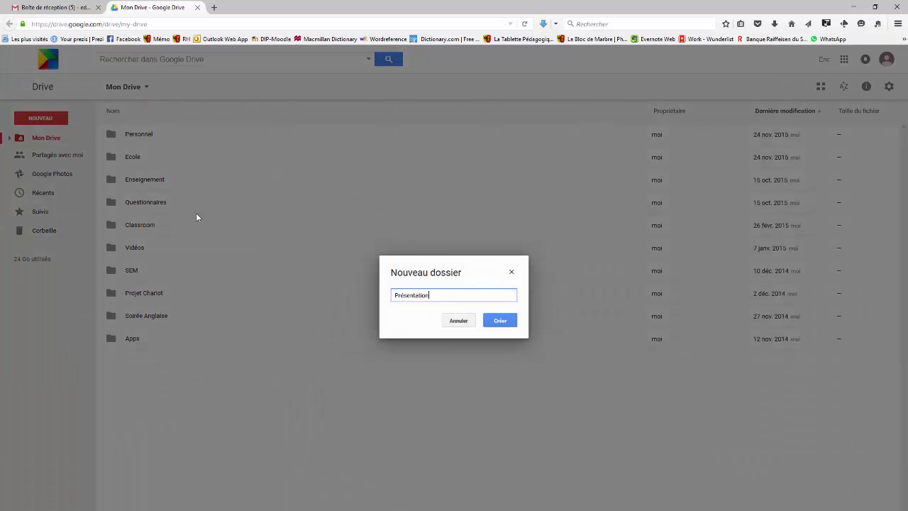
{"action": "key", "text": "Return"}
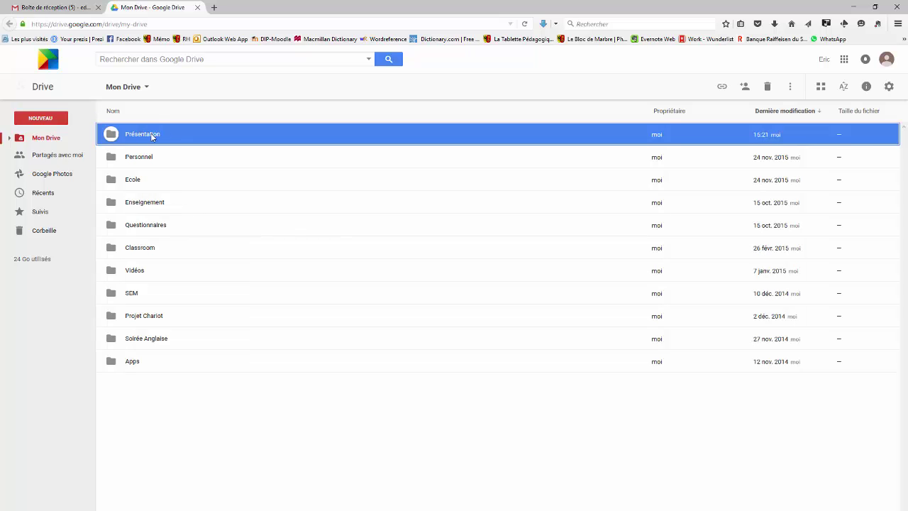
Step: Add a second folder named "Présentation 2" to Mon Drive
{"action": "right_click", "coordinate": [180, 415]}
{"action": "left_click", "coordinate": [223, 430]}
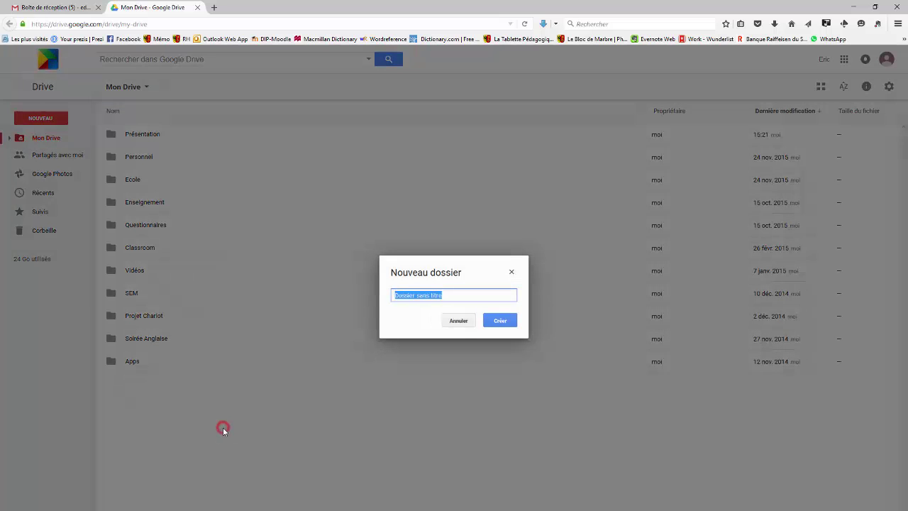
{"action": "type", "text": "Présentation 2"}
{"action": "key", "text": "Return"}
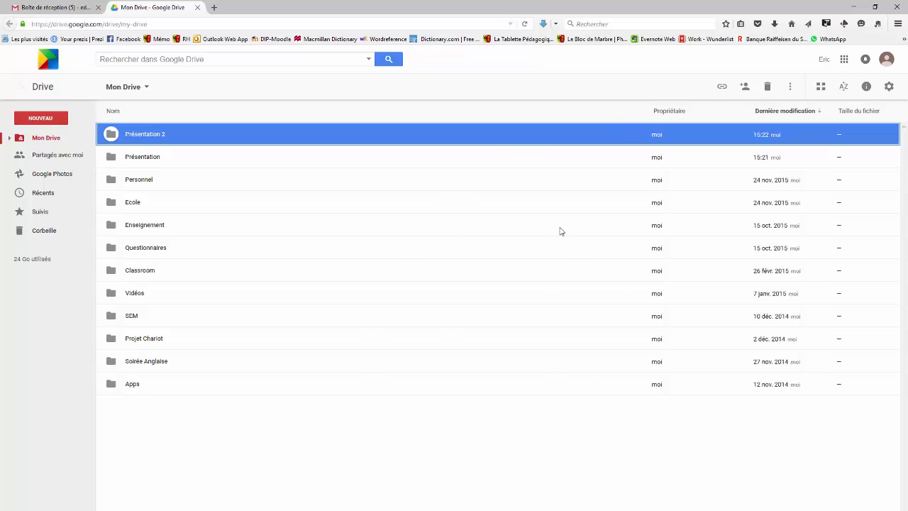
Step: Try the grid layout and sorting by name in both directions, and return to the list sorted by last modification
{"action": "left_click", "coordinate": [821, 86]}
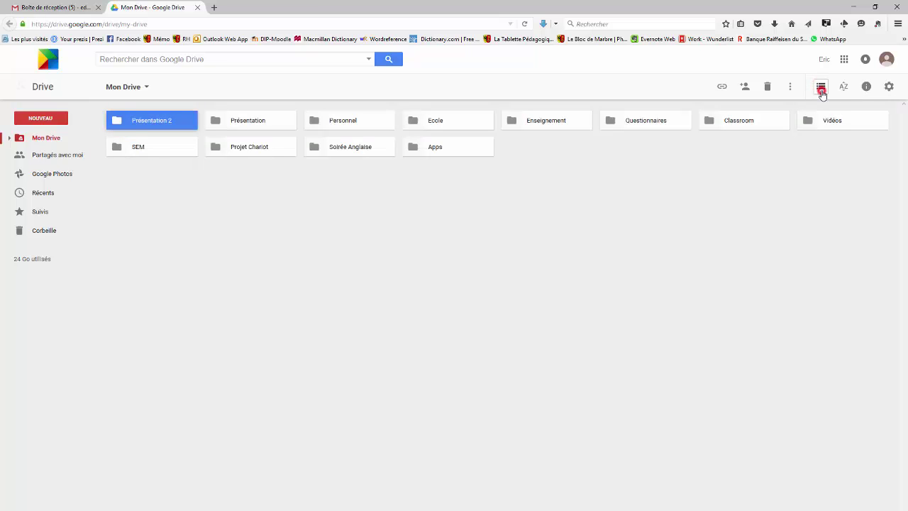
{"action": "left_click", "coordinate": [821, 87]}
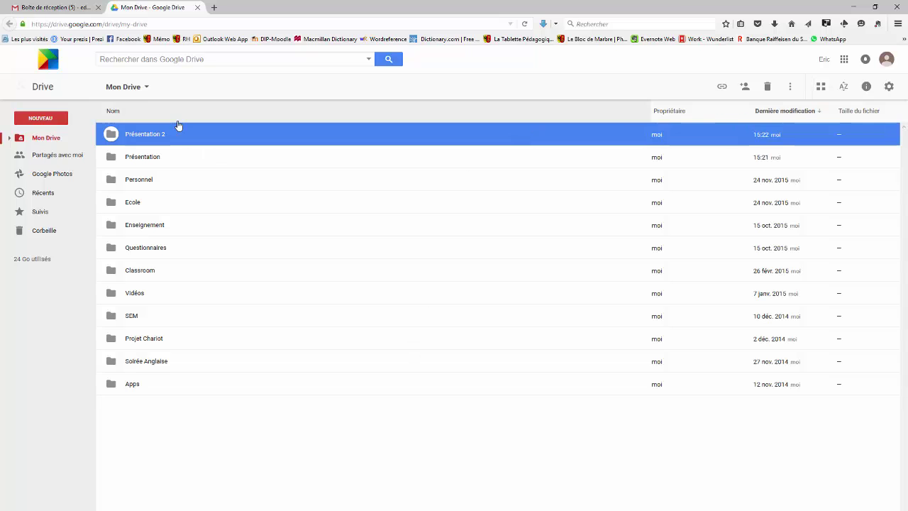
{"action": "left_click", "coordinate": [137, 114]}
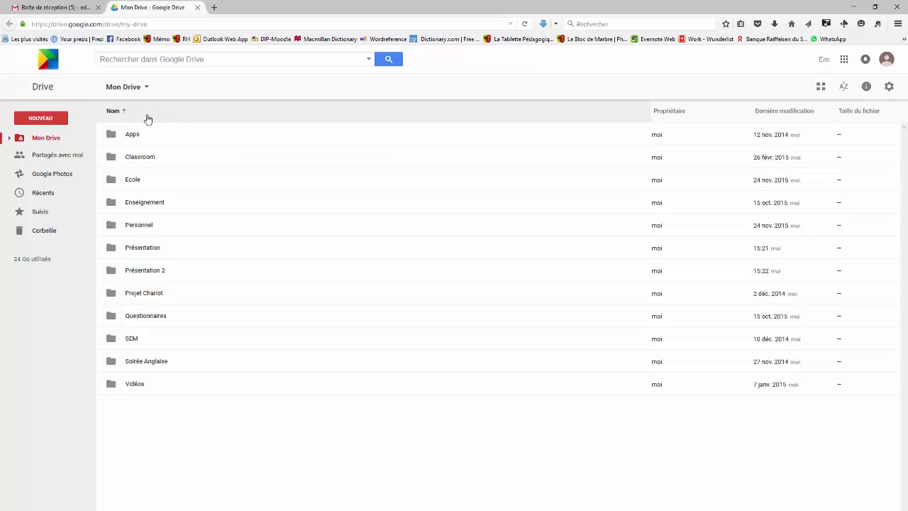
{"action": "left_click", "coordinate": [147, 117]}
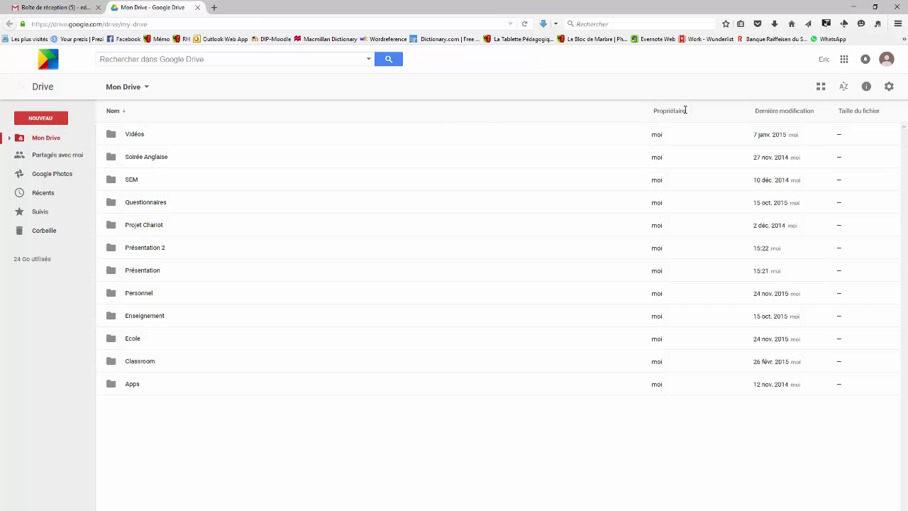
{"action": "left_click", "coordinate": [773, 112]}
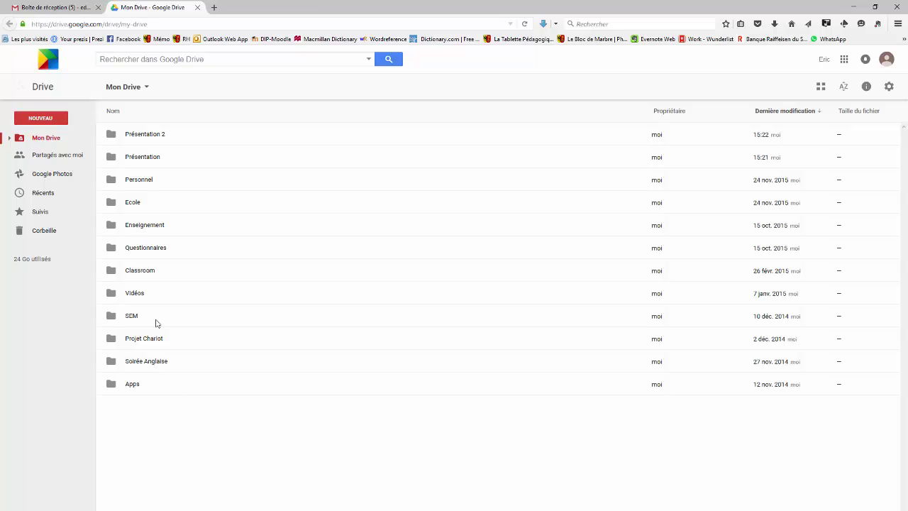
Step: Import the local file camus_le_mythe_de_sisyphe.pdf from the Philosophie folder into Mon Drive
{"action": "left_click", "coordinate": [147, 86]}
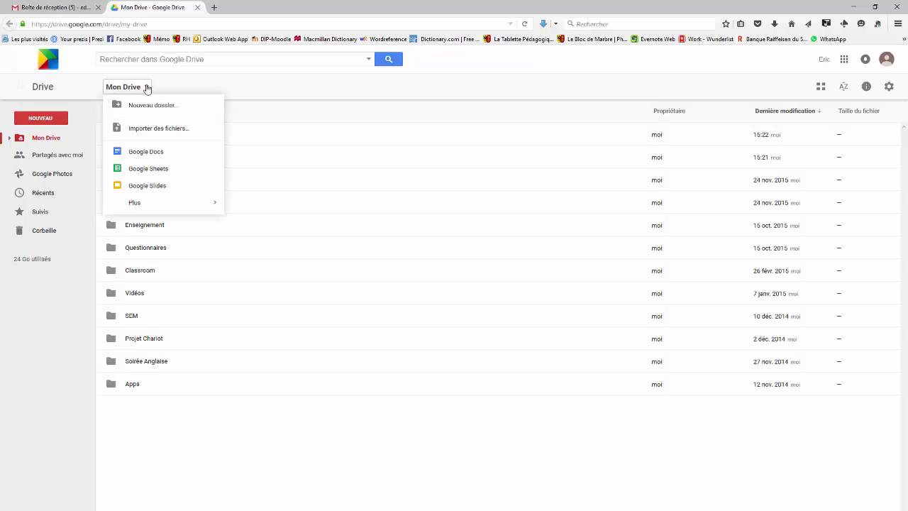
{"action": "right_click", "coordinate": [186, 408]}
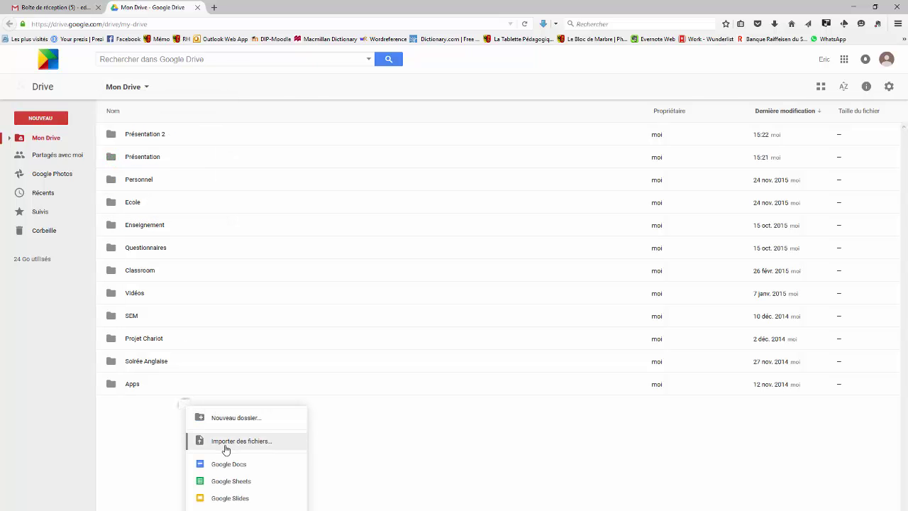
{"action": "left_click", "coordinate": [225, 449]}
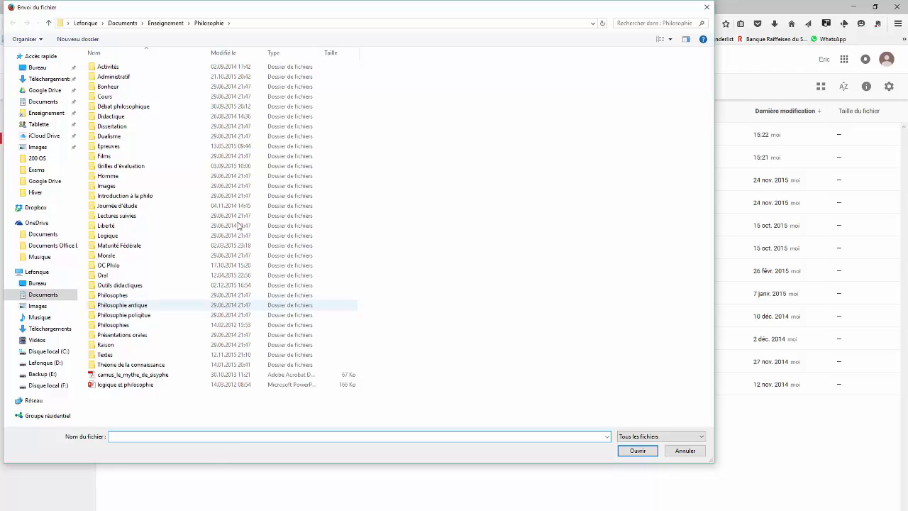
{"action": "left_click", "coordinate": [135, 376]}
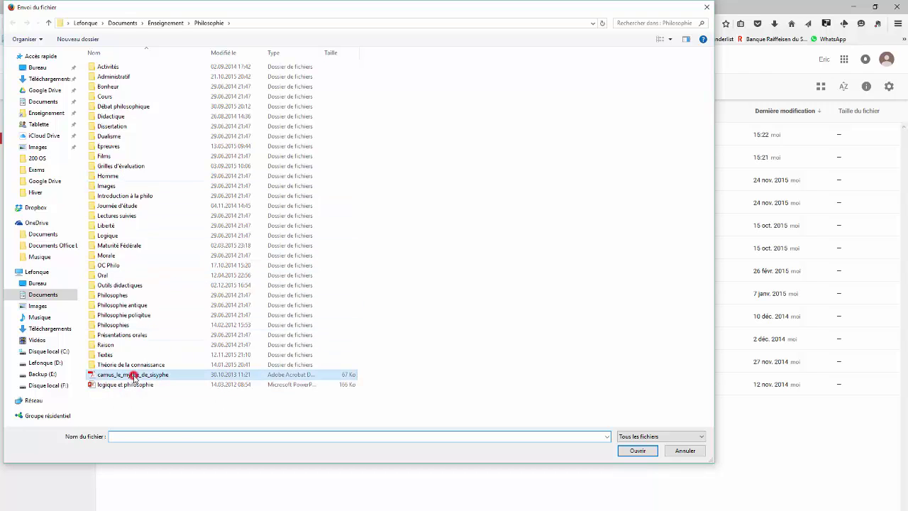
{"action": "left_click", "coordinate": [619, 450]}
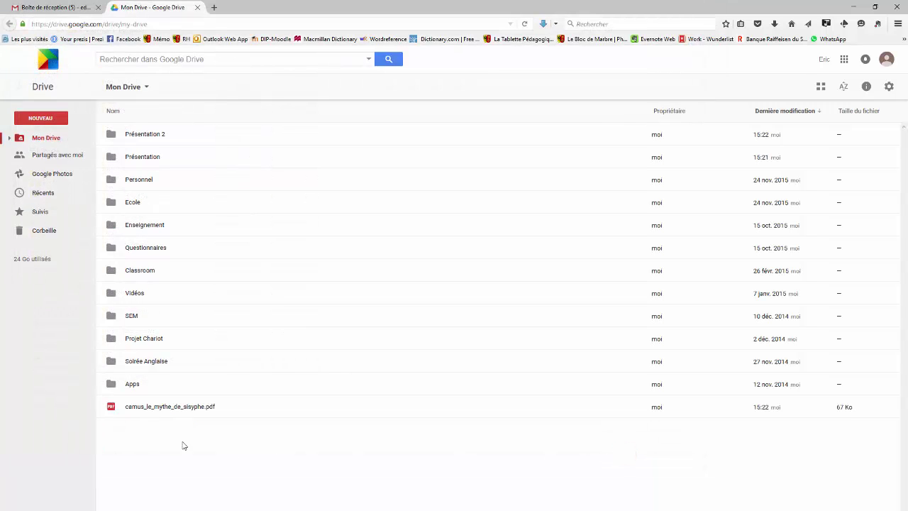
Step: Move camus_le_mythe_de_sisyphe.pdf into the Présentation folder, check that folder's contents and return to Mon Drive
{"action": "left_click", "coordinate": [155, 415]}
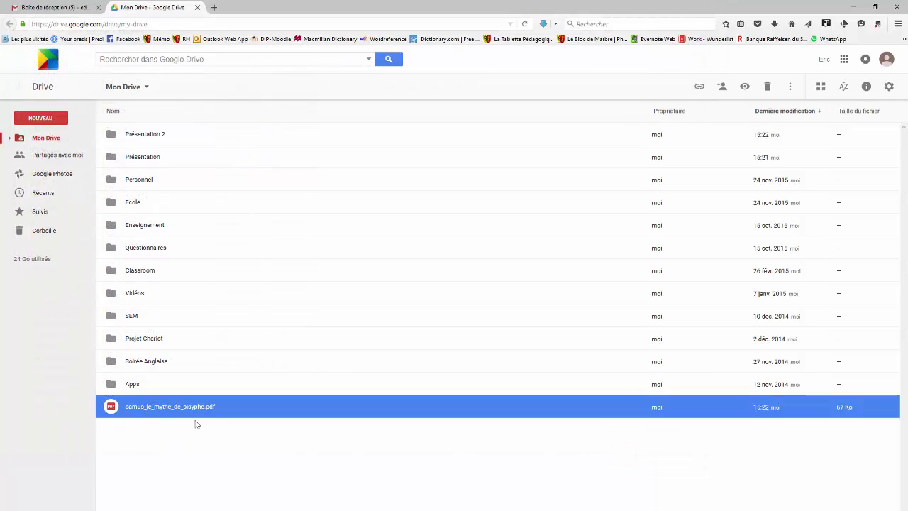
{"action": "left_click", "coordinate": [160, 411]}
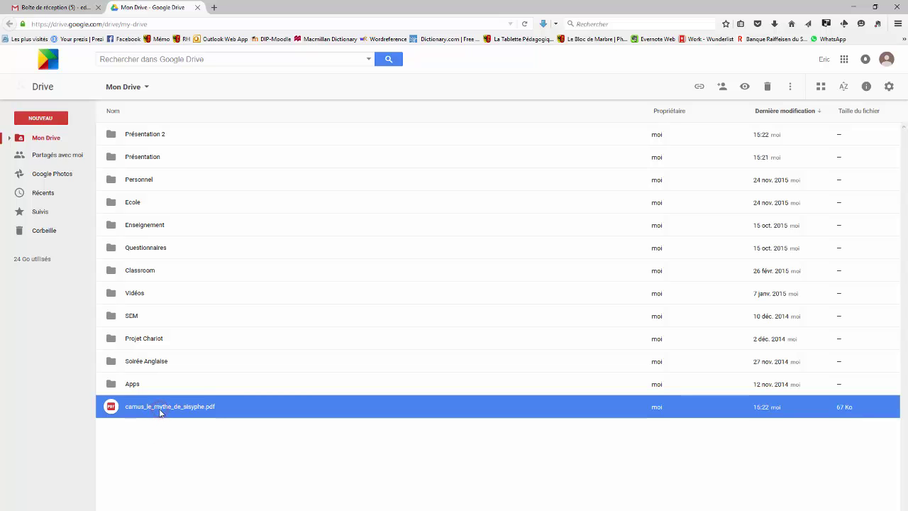
{"action": "left_click_drag", "start_coordinate": [160, 409], "coordinate": [150, 158]}
{"action": "double_click", "coordinate": [159, 155]}
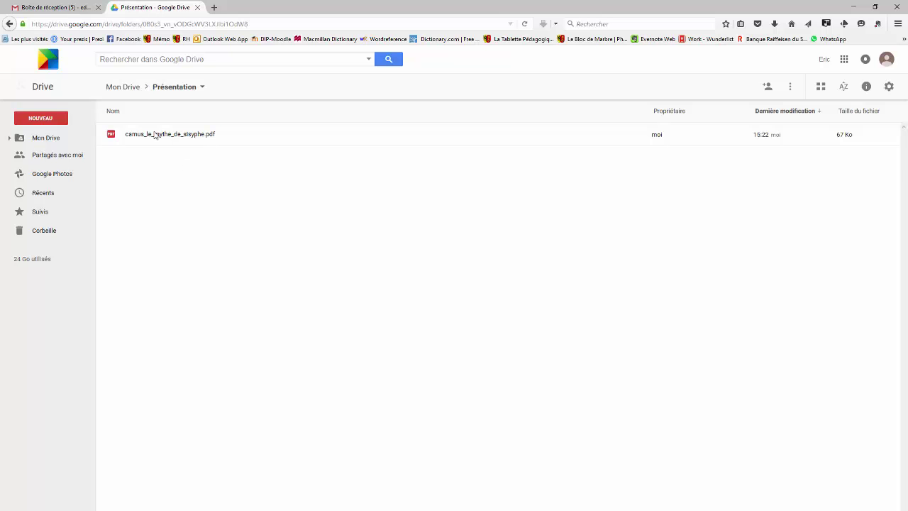
{"action": "left_click", "coordinate": [127, 88]}
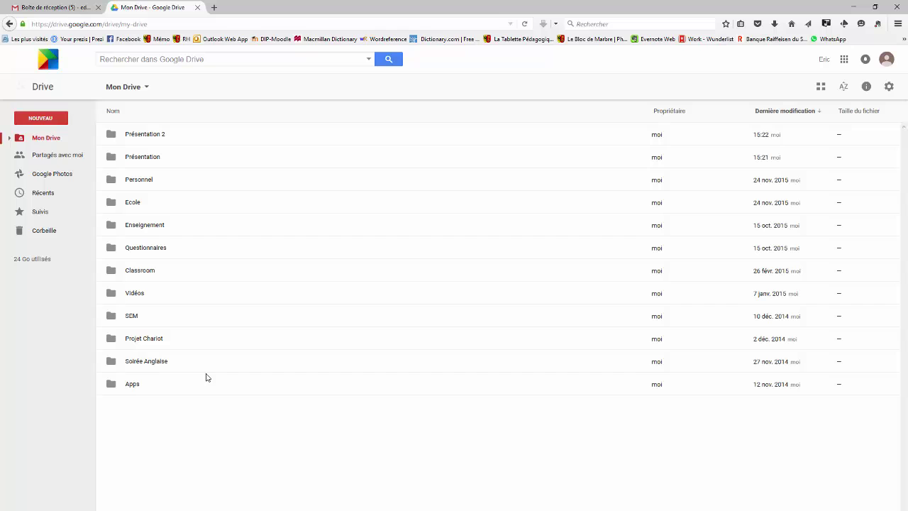
{"action": "right_click", "coordinate": [192, 435]}
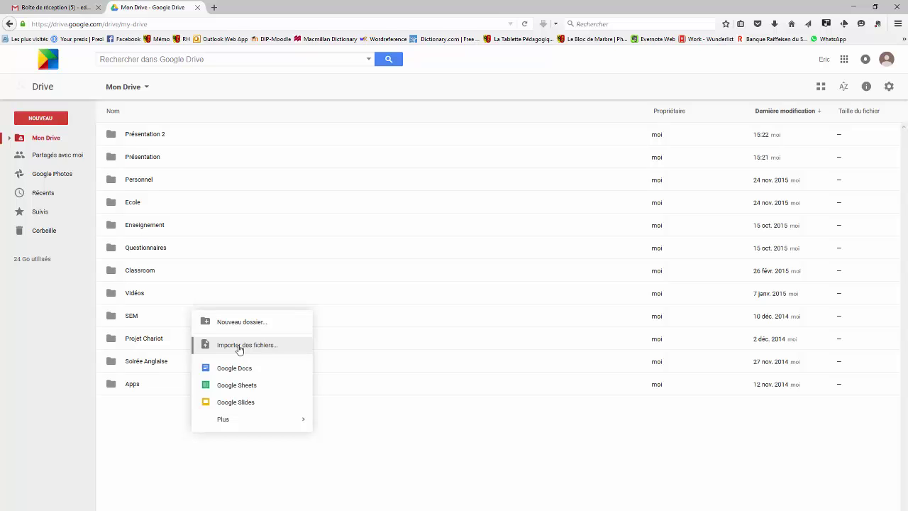
{"action": "left_click", "coordinate": [363, 473]}
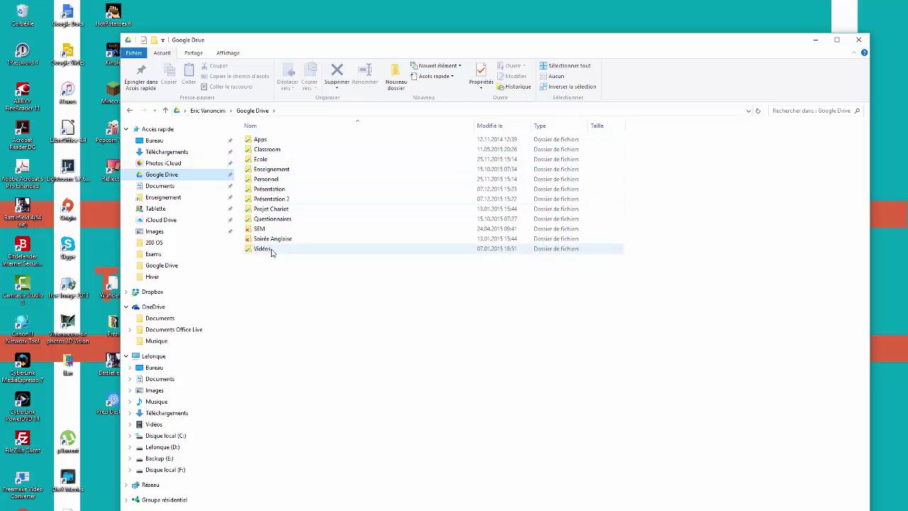
Step: Check the contents of the Présentation folder in the computer's local Google Drive folder and return to its parent folder
{"action": "double_click", "coordinate": [275, 189]}
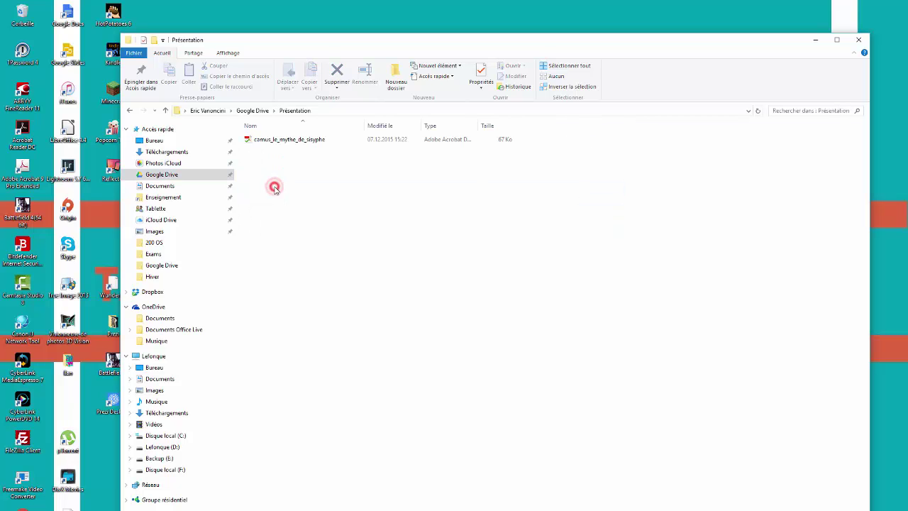
{"action": "key", "text": "alt+Left"}
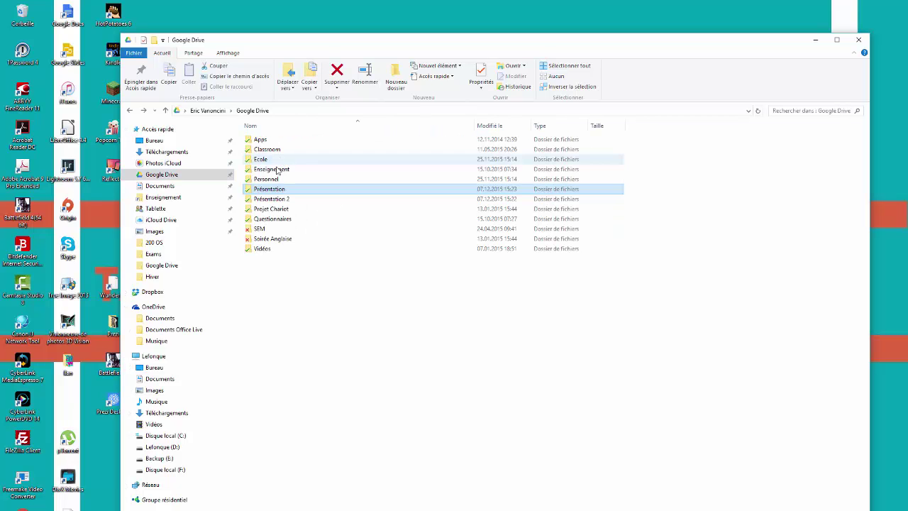
{"action": "left_click", "coordinate": [266, 275]}
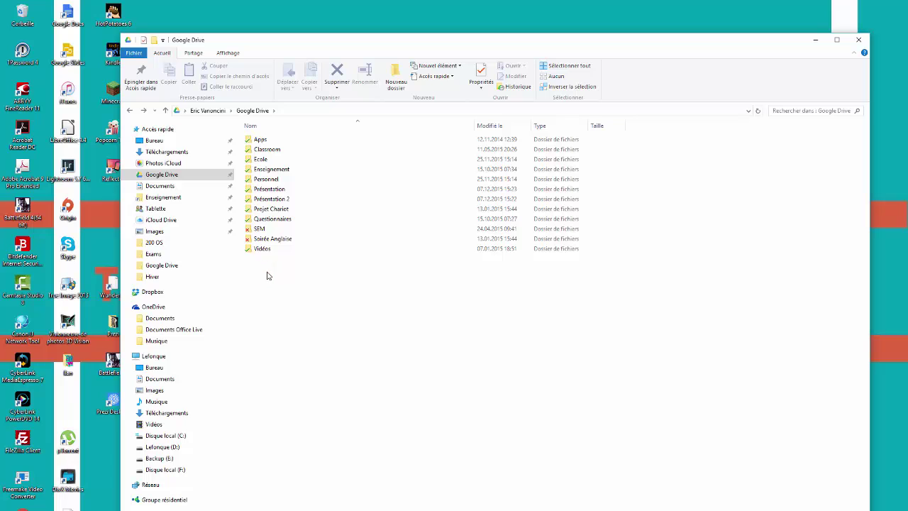
Step: Create a new folder named "Présentation 3" in the local Google Drive folder
{"action": "right_click", "coordinate": [267, 274]}
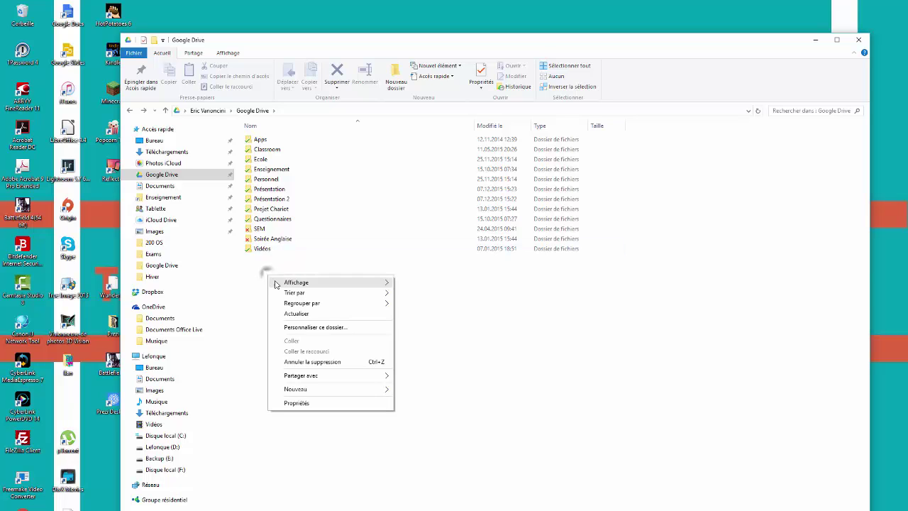
{"action": "mouse_move", "coordinate": [331, 387]}
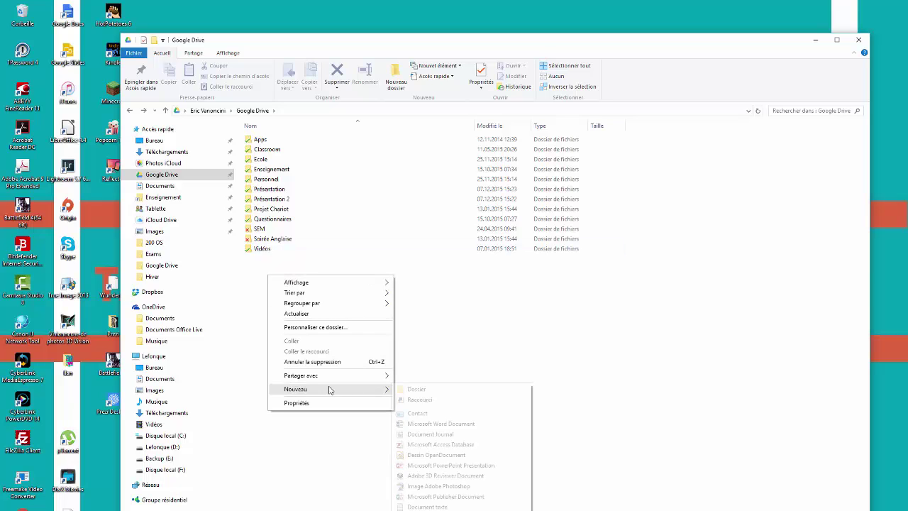
{"action": "left_click", "coordinate": [419, 388]}
{"action": "type", "text": "Présentation"}
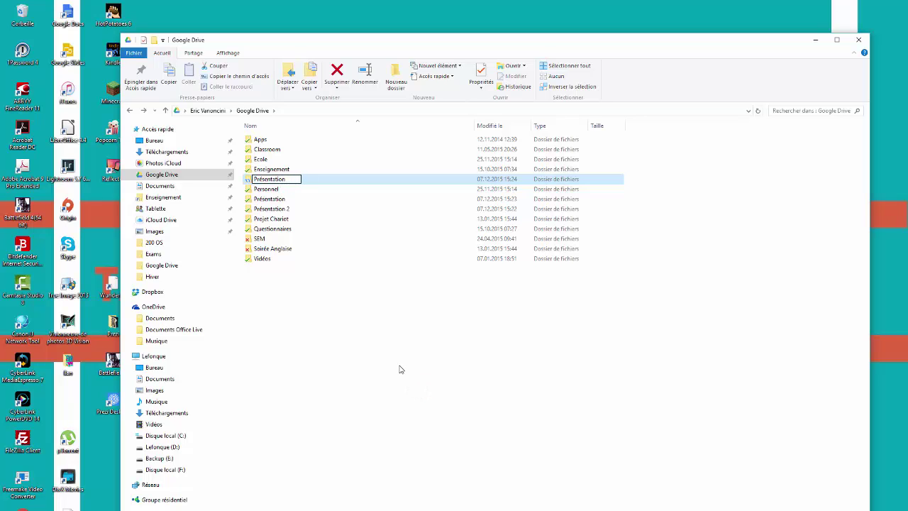
{"action": "type", "text": " 3"}
{"action": "key", "text": "Return"}
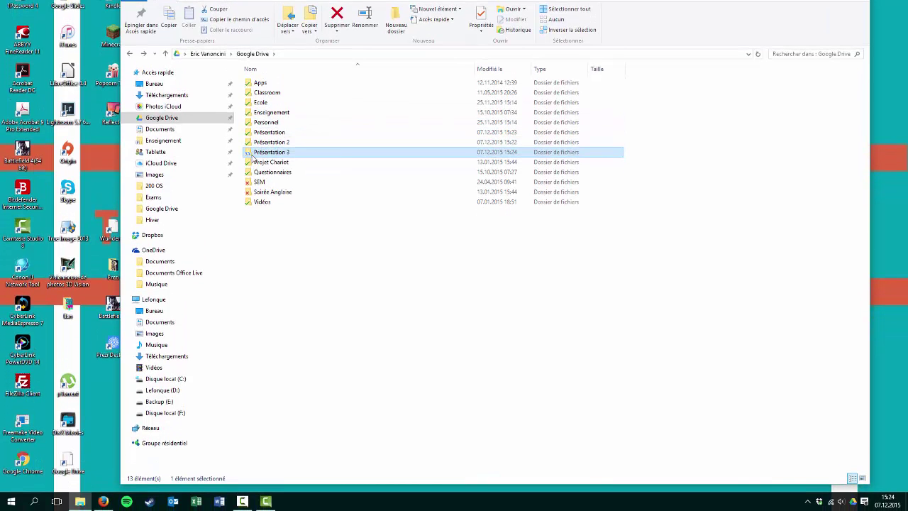
Step: Switch to Firefox to check Mon Drive for the Présentation 3 folder, and return to the File Explorer window
{"action": "left_click", "coordinate": [103, 501]}
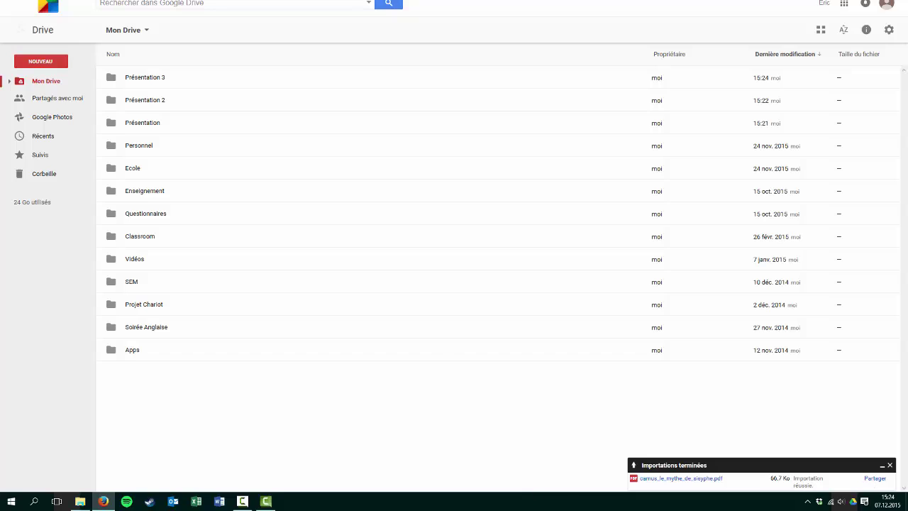
{"action": "key", "text": "super+d"}
{"action": "left_click", "coordinate": [81, 501]}
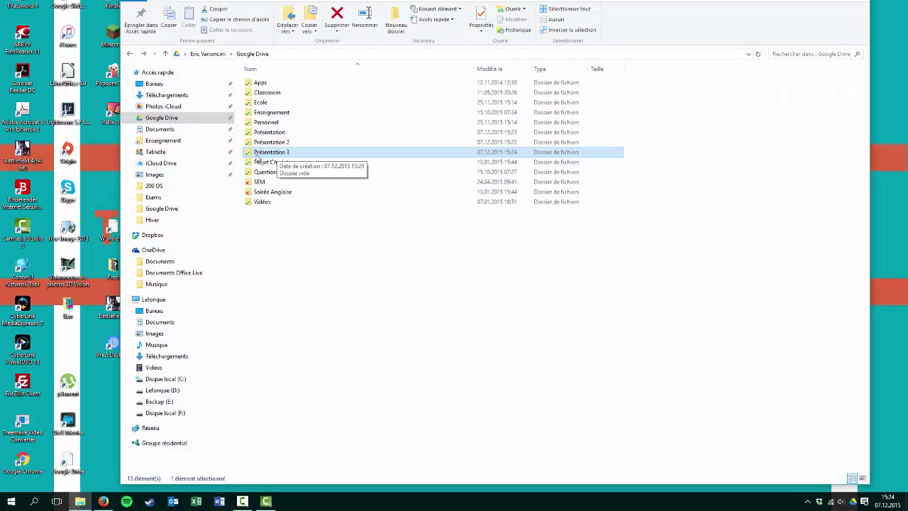
Step: Copy the Textes folder from the Philosophie folder inside Documents > Enseignement
{"action": "left_click", "coordinate": [160, 130]}
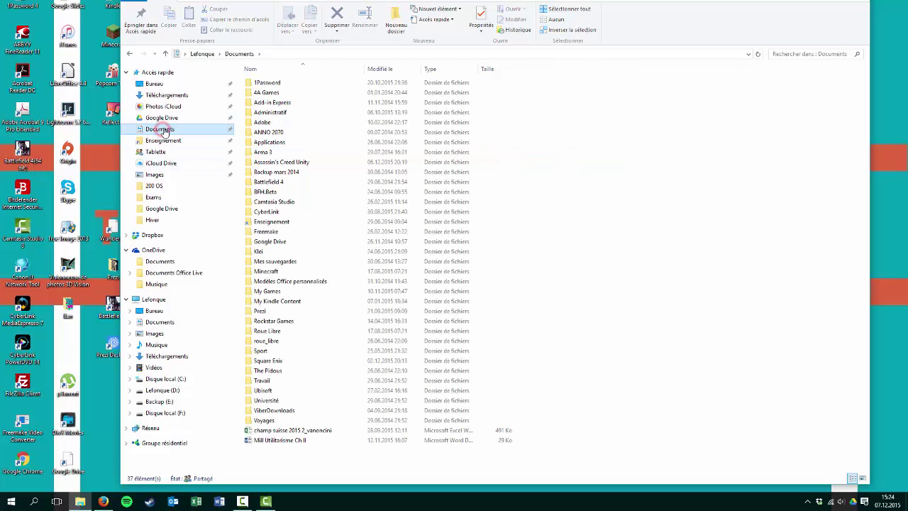
{"action": "left_click", "coordinate": [170, 141]}
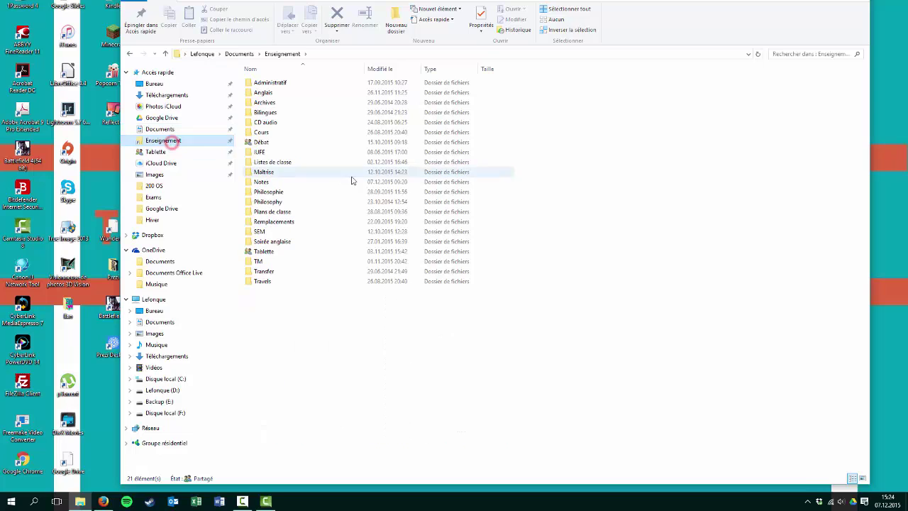
{"action": "double_click", "coordinate": [288, 192]}
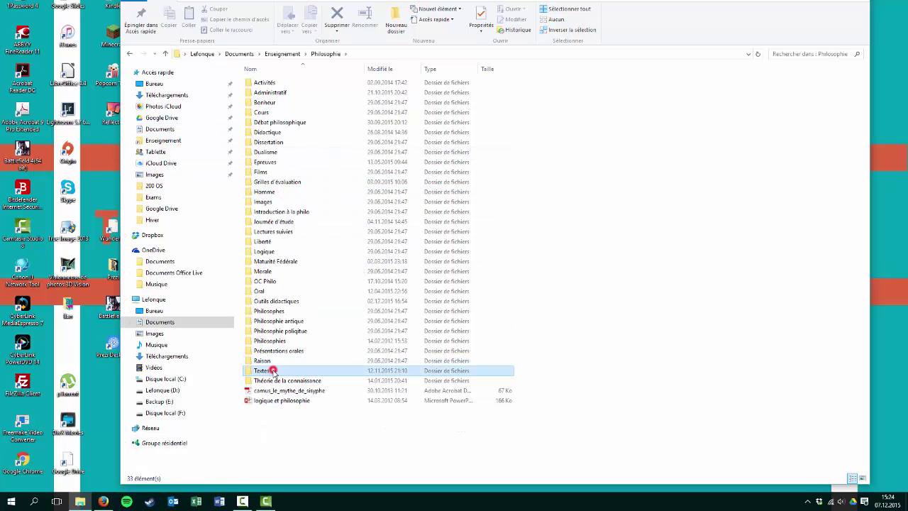
{"action": "left_click", "coordinate": [263, 372]}
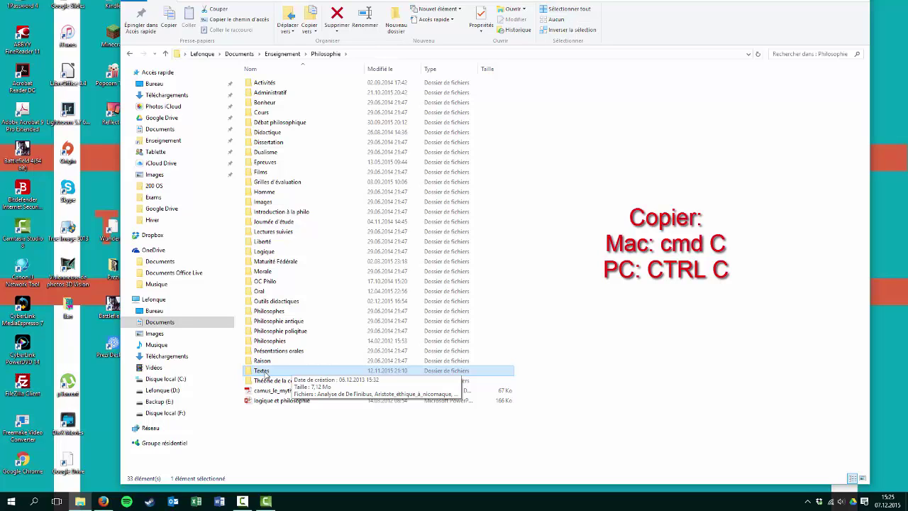
{"action": "left_click", "coordinate": [275, 372]}
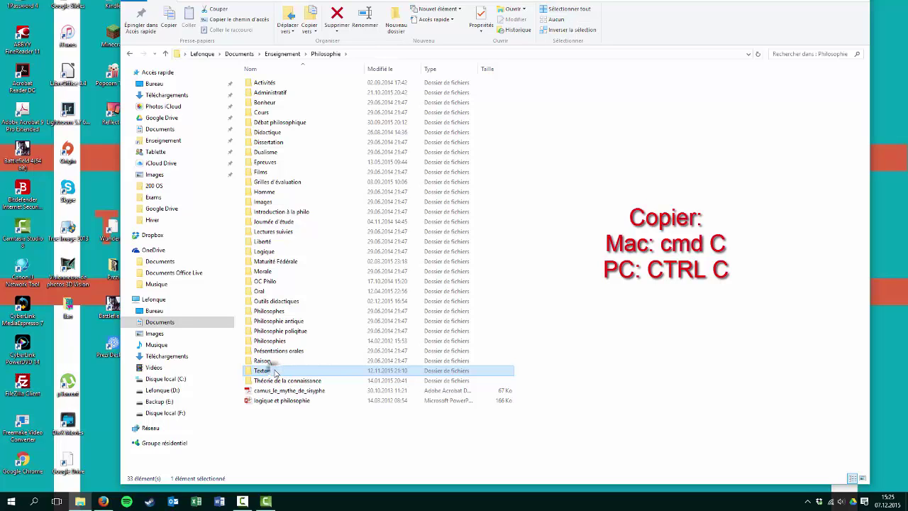
{"action": "right_click", "coordinate": [272, 362]}
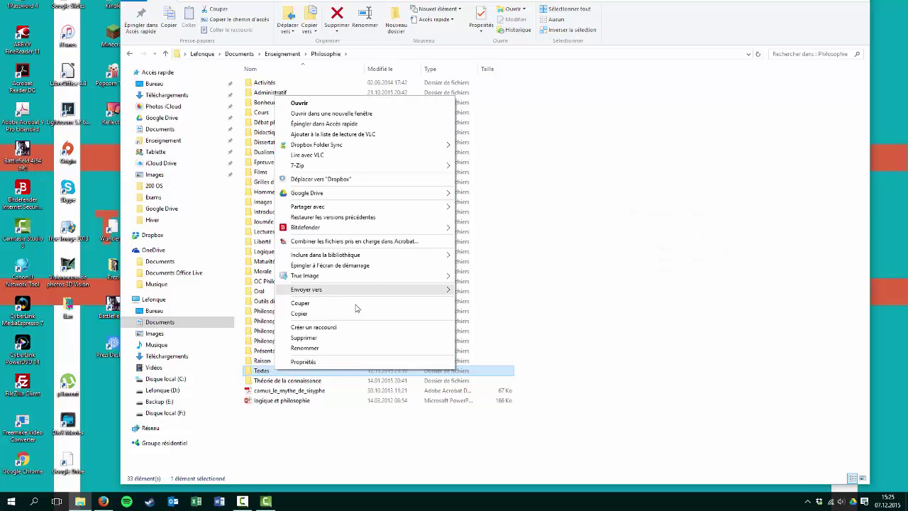
{"action": "left_click", "coordinate": [353, 314]}
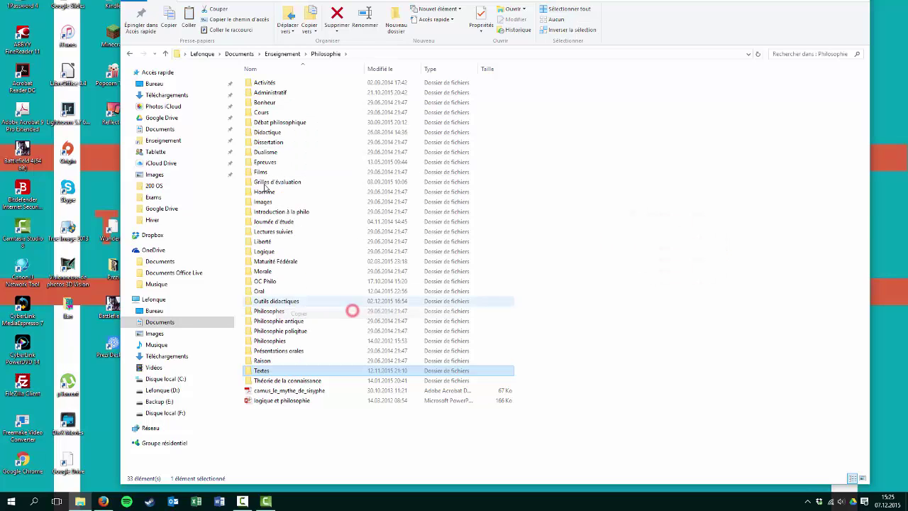
Step: Paste the copied Textes folder into the Présentation folder of the local Google Drive folder
{"action": "left_click", "coordinate": [184, 118]}
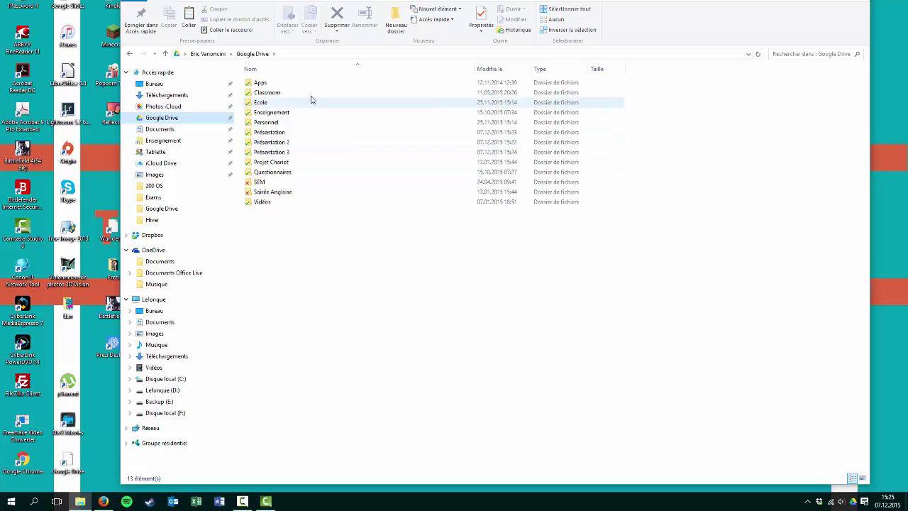
{"action": "double_click", "coordinate": [298, 134]}
{"action": "right_click", "coordinate": [296, 134]}
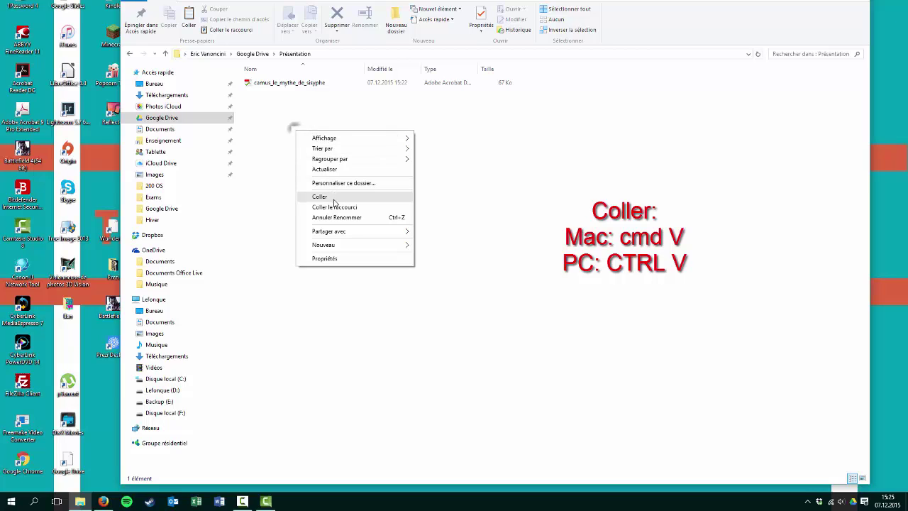
{"action": "left_click", "coordinate": [335, 202]}
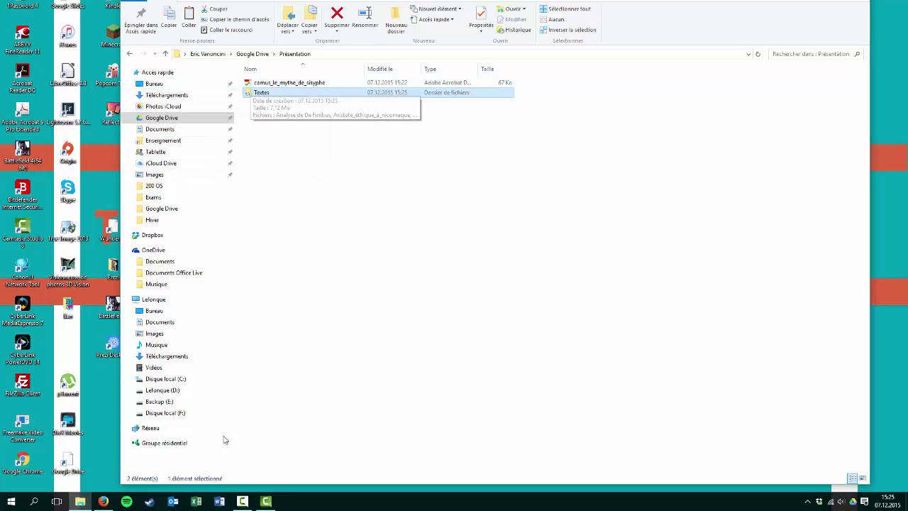
Step: Switch to Firefox to check the contents of Textes inside Présentation, and compare the Présentation folder with its local copy in File Explorer
{"action": "left_click", "coordinate": [103, 501]}
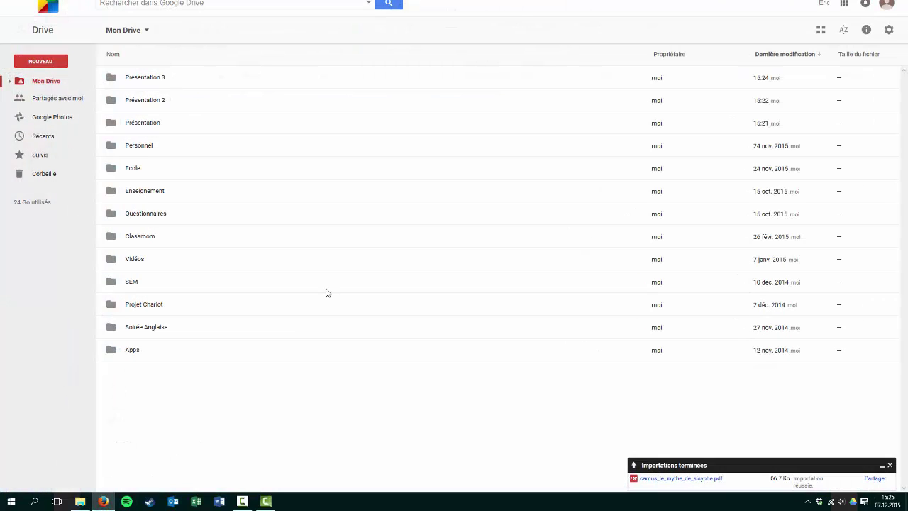
{"action": "double_click", "coordinate": [151, 125]}
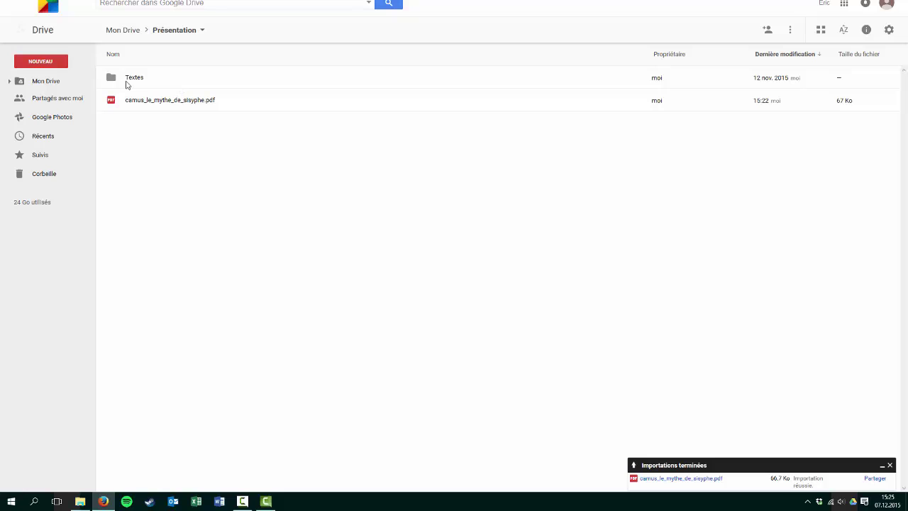
{"action": "double_click", "coordinate": [135, 79]}
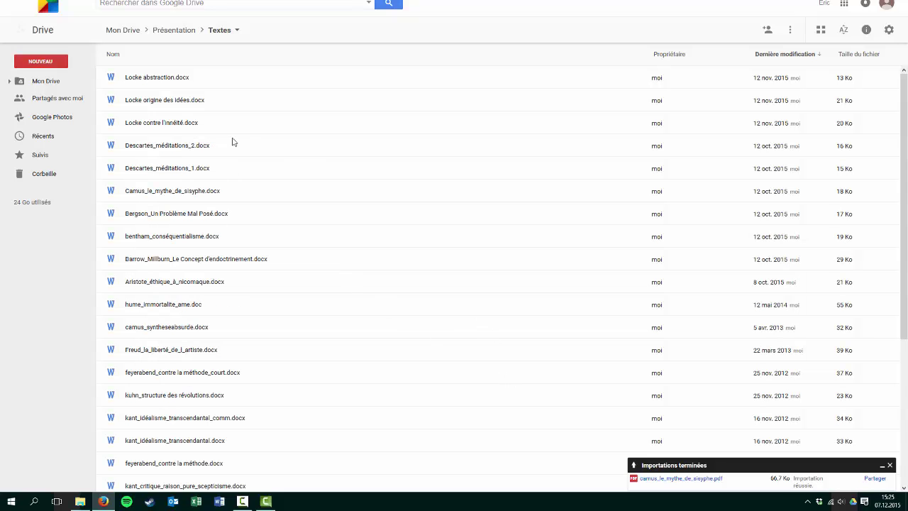
{"action": "scroll", "coordinate": [244, 156], "scroll_direction": "down", "scroll_amount": 3}
{"action": "scroll", "coordinate": [259, 154], "scroll_direction": "up", "scroll_amount": 3}
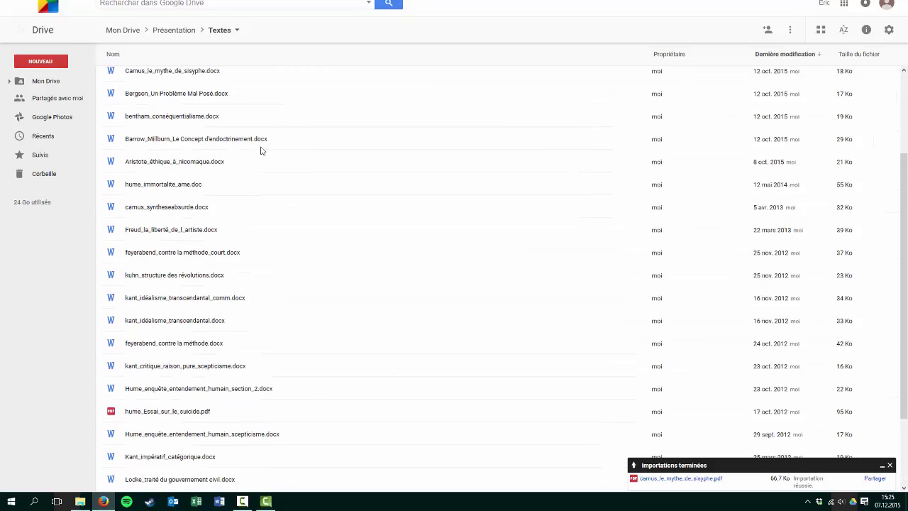
{"action": "left_click", "coordinate": [174, 30]}
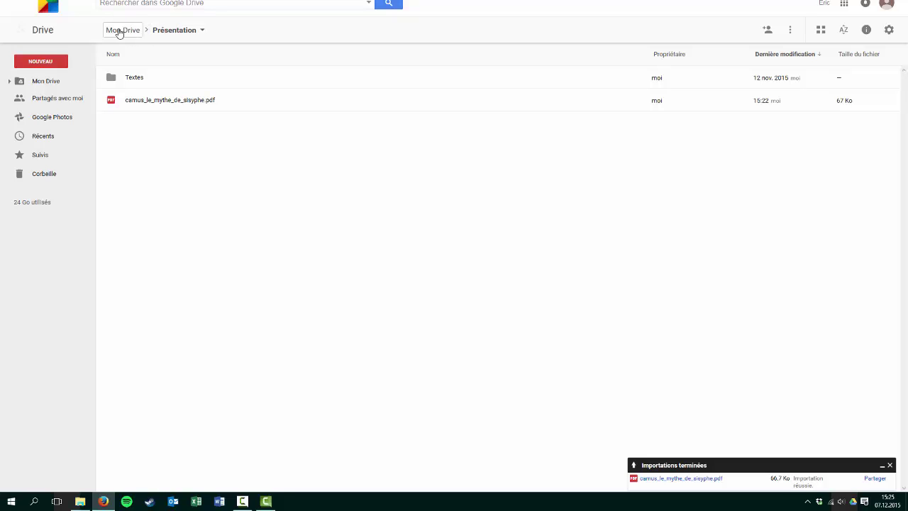
{"action": "left_click", "coordinate": [80, 501]}
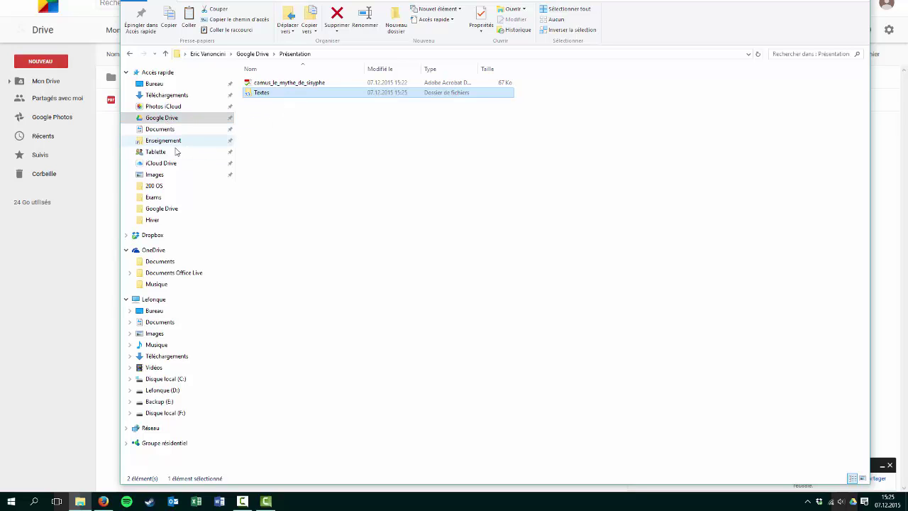
{"action": "left_click", "coordinate": [105, 130]}
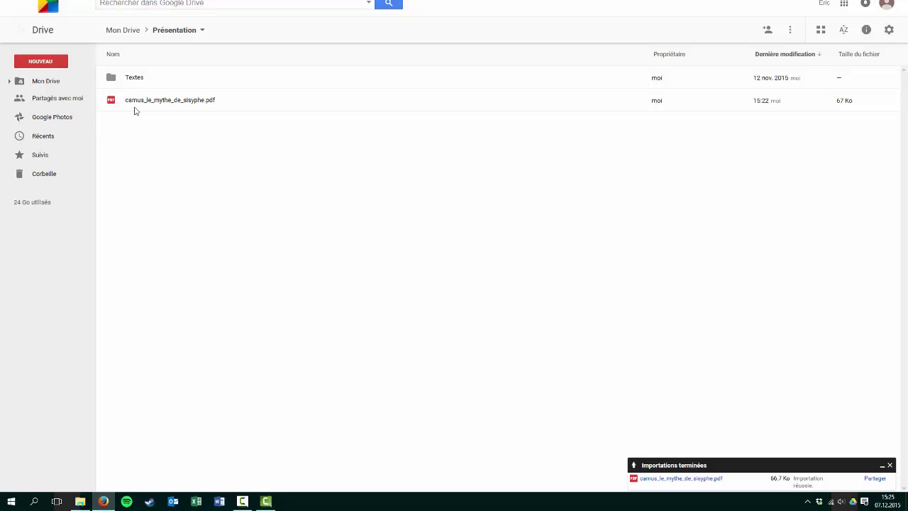
Step: Return to Mon Drive and bring up the available actions for the Présentation folder
{"action": "left_click", "coordinate": [131, 31]}
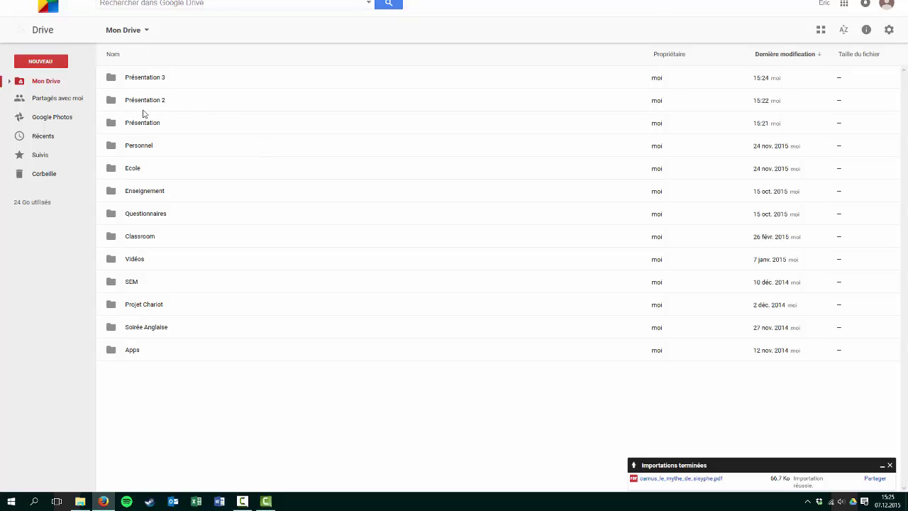
{"action": "left_click", "coordinate": [143, 123]}
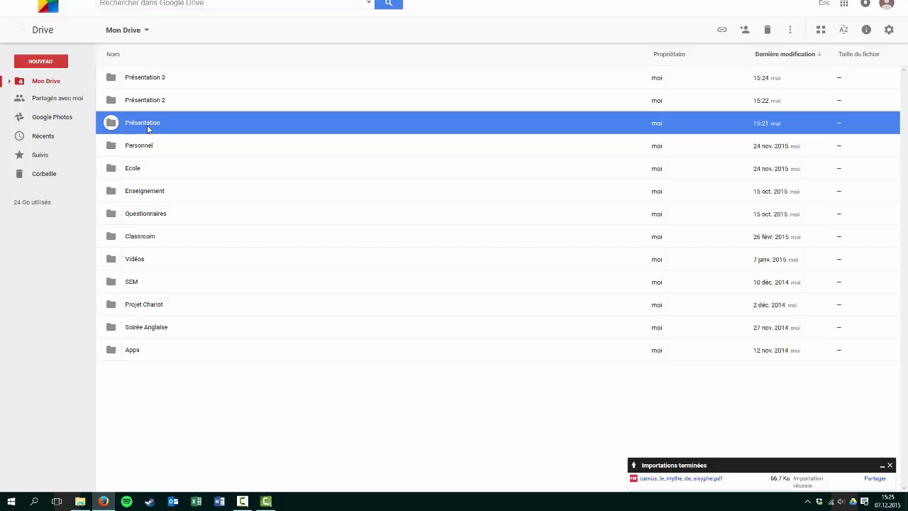
{"action": "right_click", "coordinate": [148, 129]}
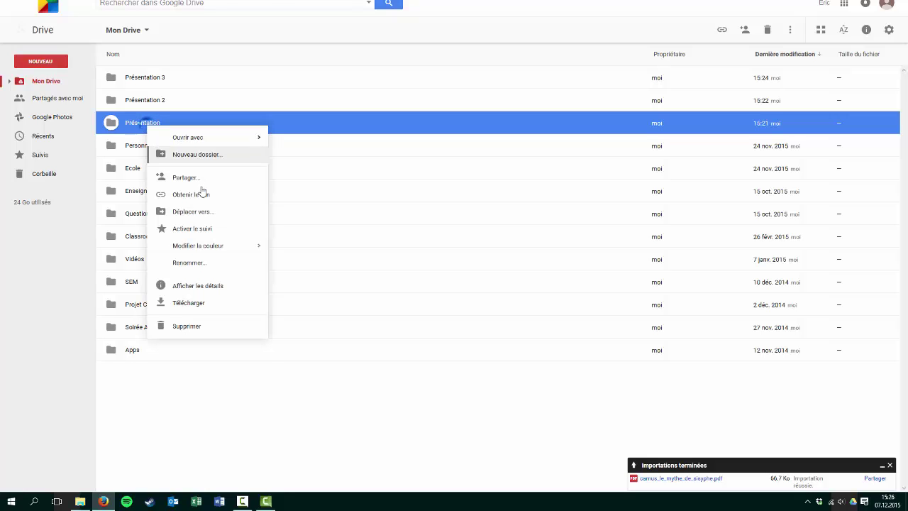